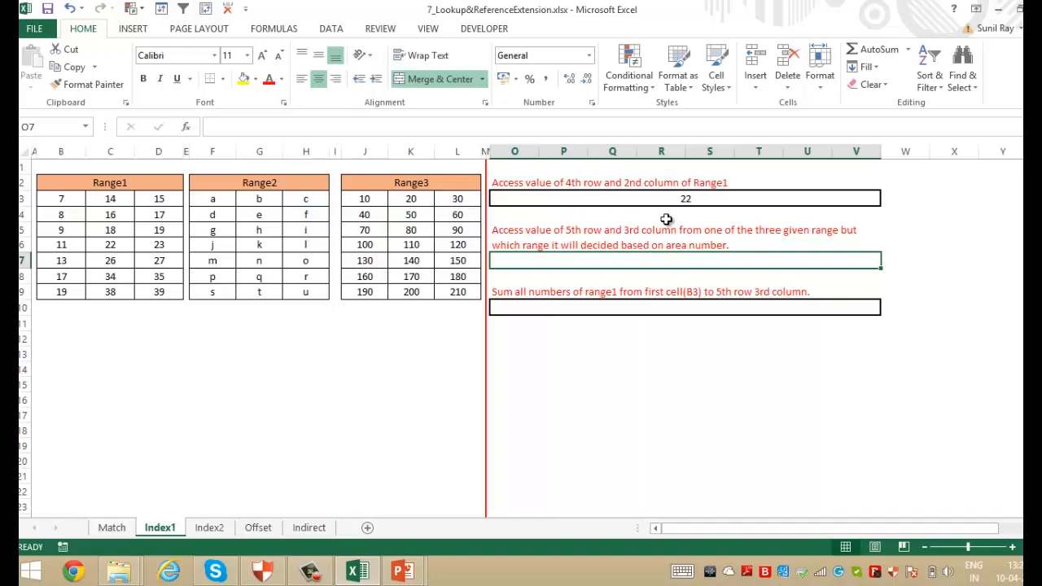
Start an INDEX formula in cell O7 with Range1 ($B$3:$D$9) as the first absolute area of a multi-area reference
{"action": "type", "text": "=index("}
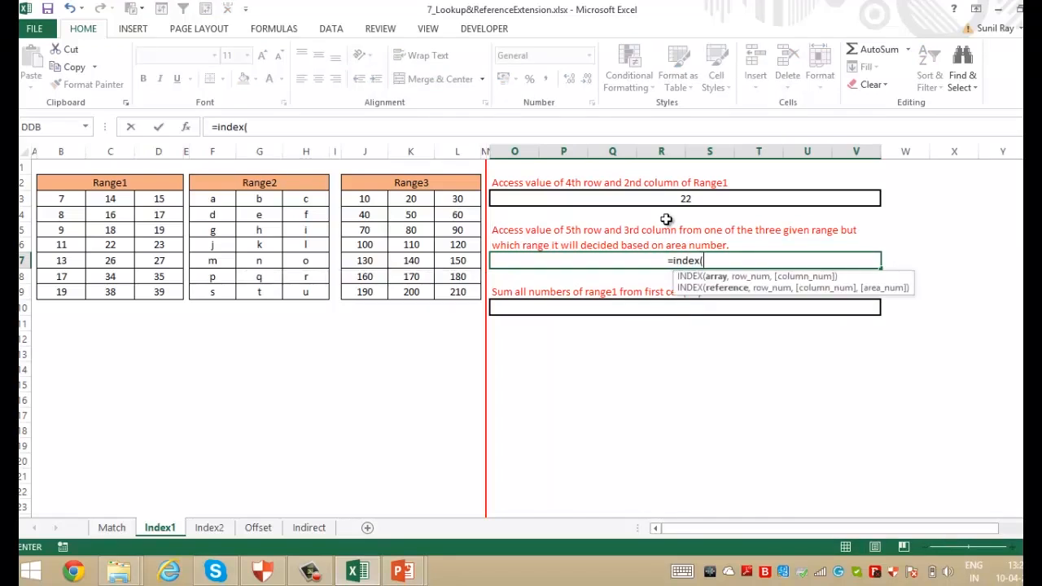
{"action": "type", "text": "("}
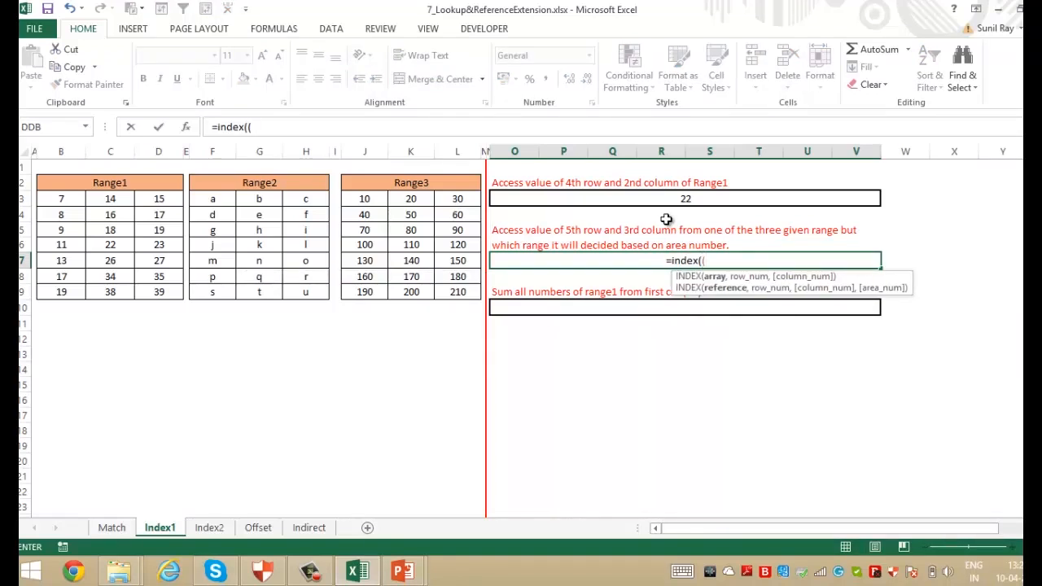
{"action": "left_click_drag", "start_coordinate": [60, 198], "coordinate": [158, 292]}
{"action": "key", "text": "F4"}
{"action": "type", "text": ","}
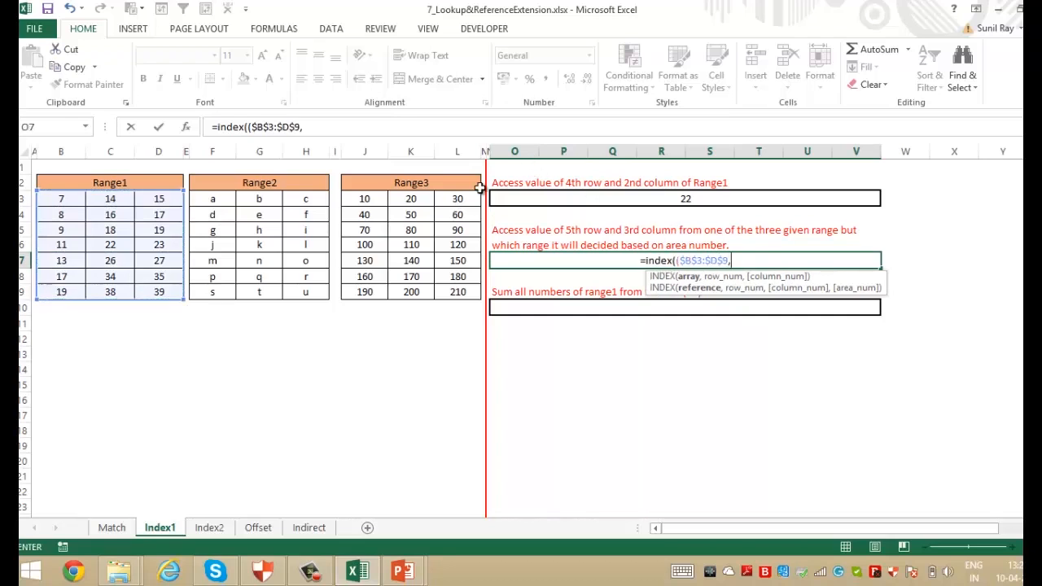
Add Range2 ($F$3:$H$9) and Range3 ($J$3:$L$9) as absolute areas and close the multi-area reference
{"action": "left_click", "coordinate": [224, 201]}
{"action": "key", "text": "ctrl+shift+Right"}
{"action": "key", "text": "ctrl+shift+Down"}
{"action": "key", "text": "F4"}
{"action": "type", "text": ","}
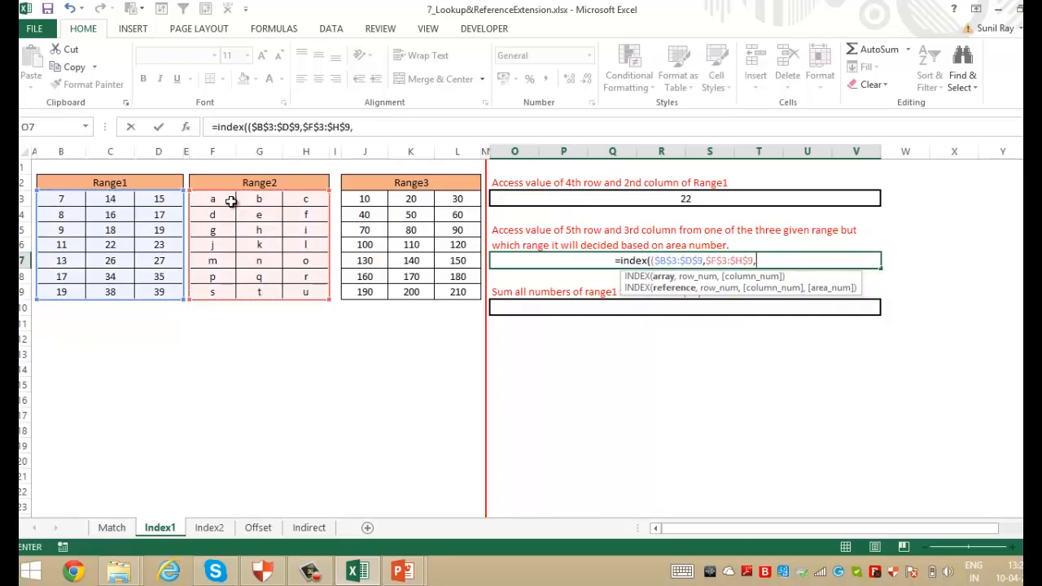
{"action": "left_click", "coordinate": [371, 201]}
{"action": "key", "text": "ctrl+shift+Right"}
{"action": "key", "text": "ctrl+shift+Down"}
{"action": "key", "text": "F4"}
{"action": "type", "text": "),"}
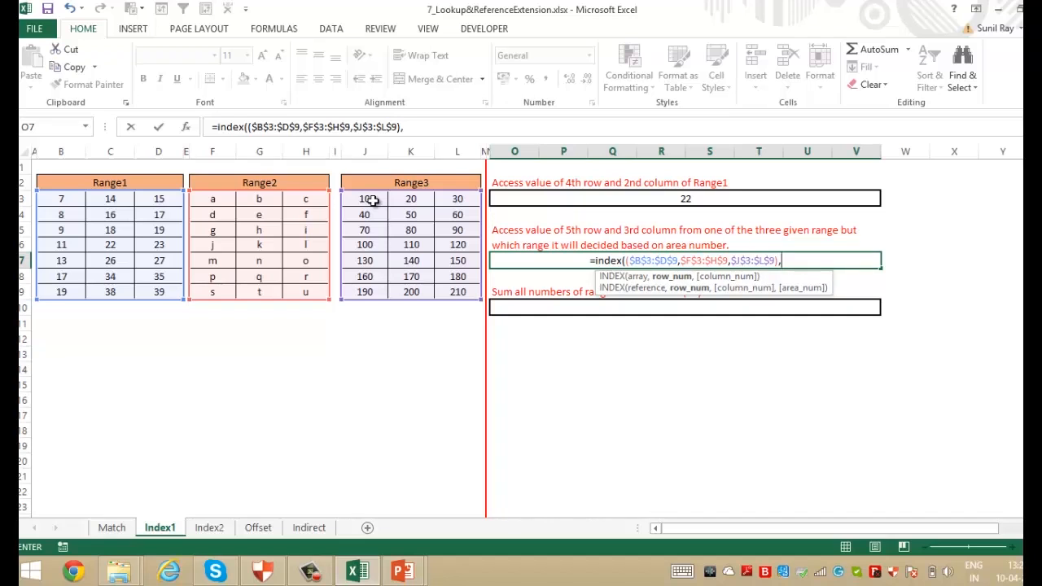
Complete the INDEX formula with row 5, column 3 and area number 2, and enter it in O7
{"action": "type", "text": "5,"}
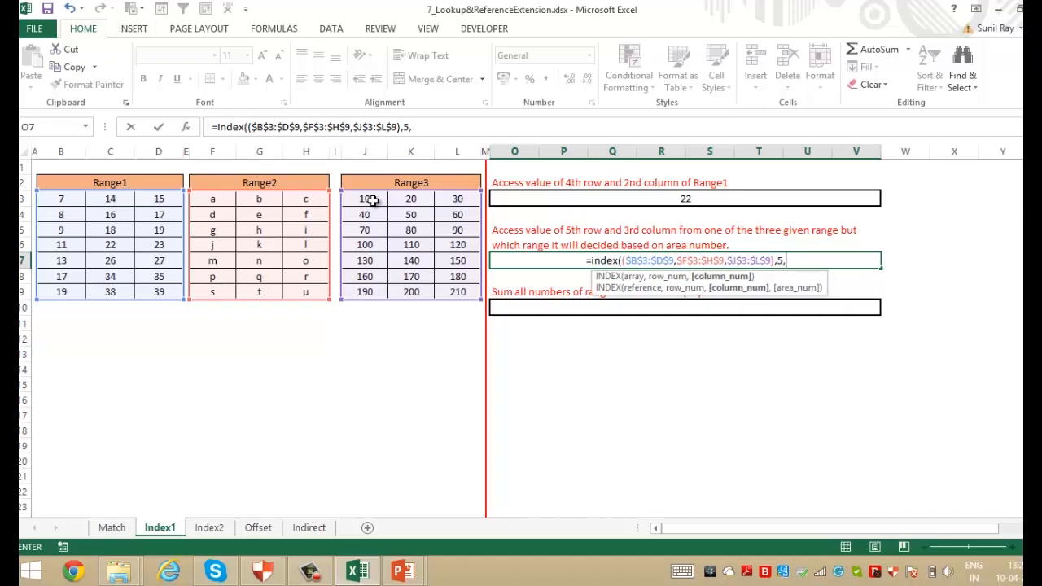
{"action": "type", "text": "3,"}
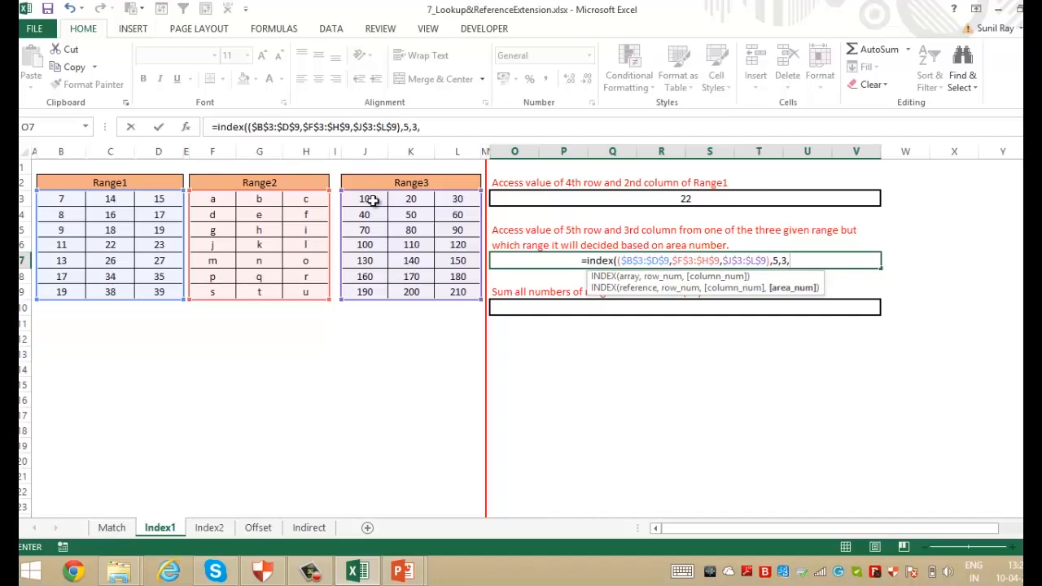
{"action": "type", "text": "2"}
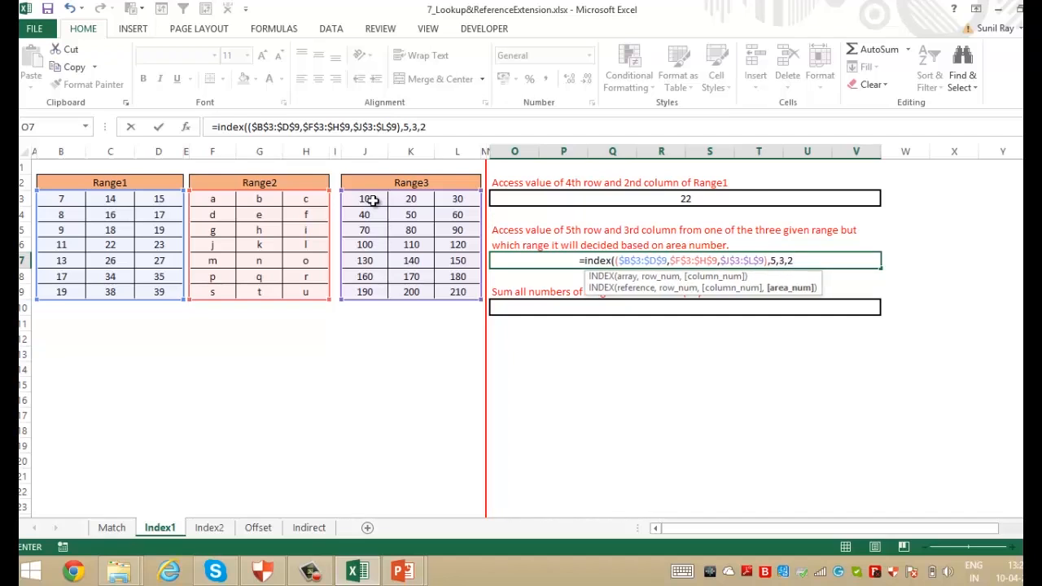
{"action": "type", "text": ")"}
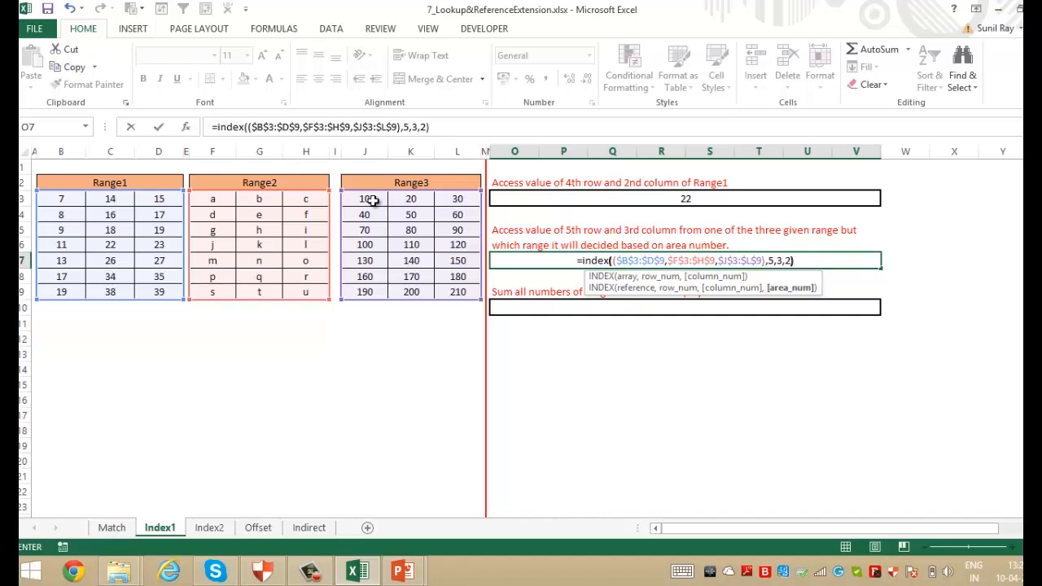
{"action": "key", "text": "ctrl+Return"}
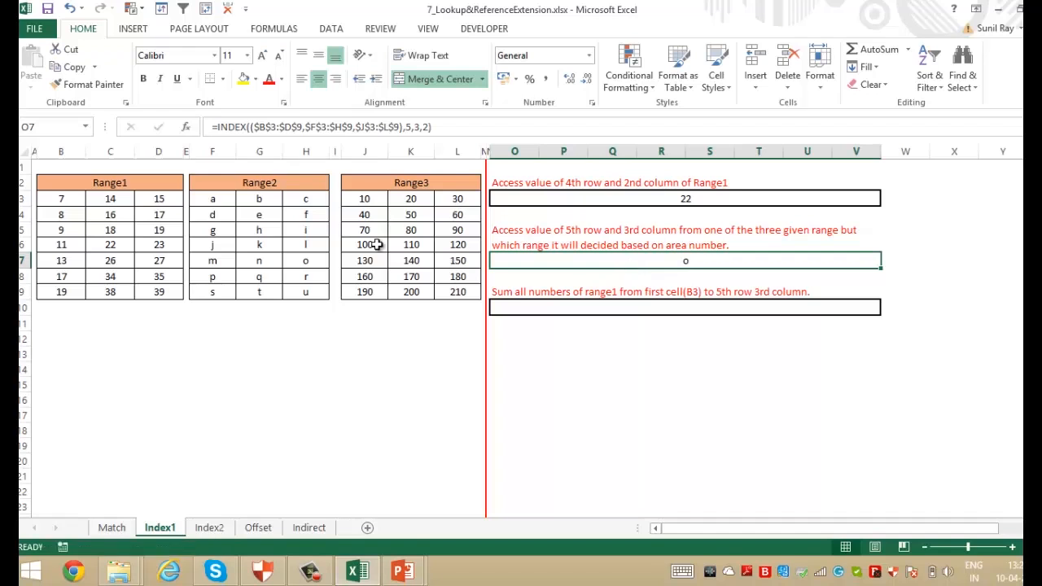
Check the INDEX result by tracing from the first cell of Range2 to its 5th row and 3rd column
{"action": "left_click", "coordinate": [213, 198]}
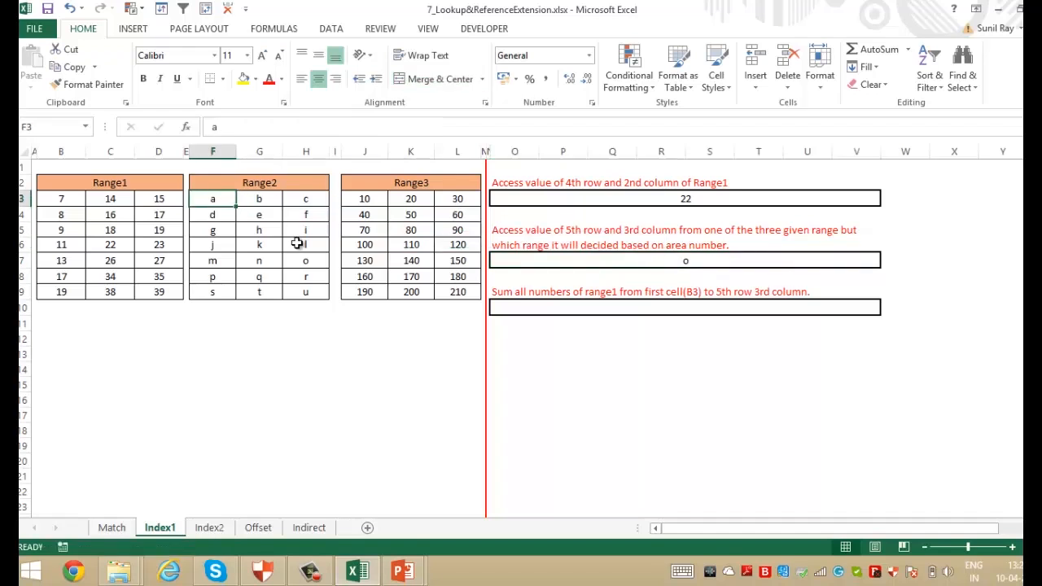
{"action": "key", "text": "Down"}
{"action": "key", "text": "Down"}
{"action": "key", "text": "Down"}
{"action": "key", "text": "Down"}
{"action": "key", "text": "Right"}
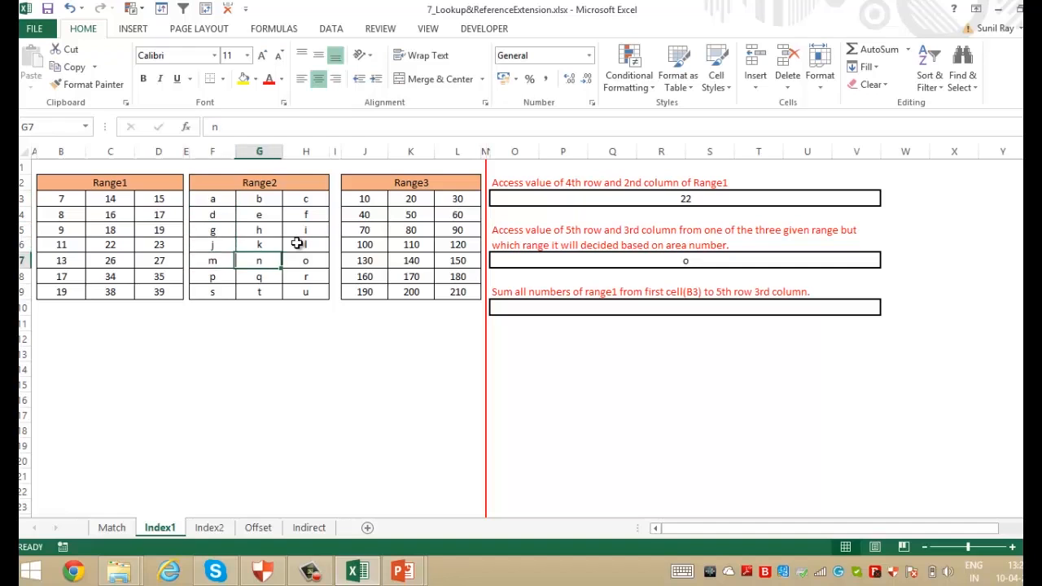
{"action": "key", "text": "Right"}
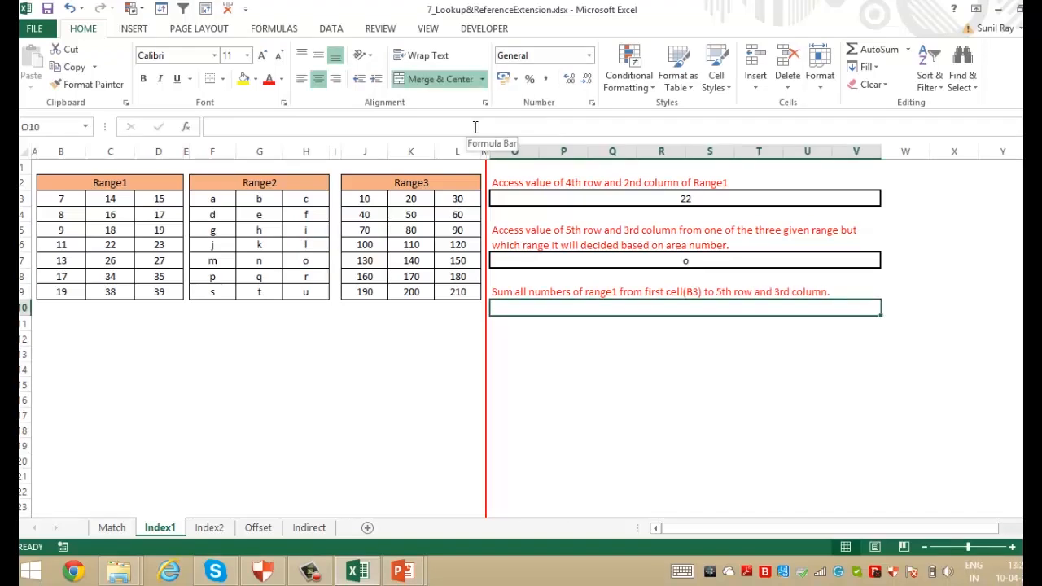
Select B3:D7 in Range1 to check the sum of its first five rows and three columns
{"action": "key", "text": "ctrl+c"}
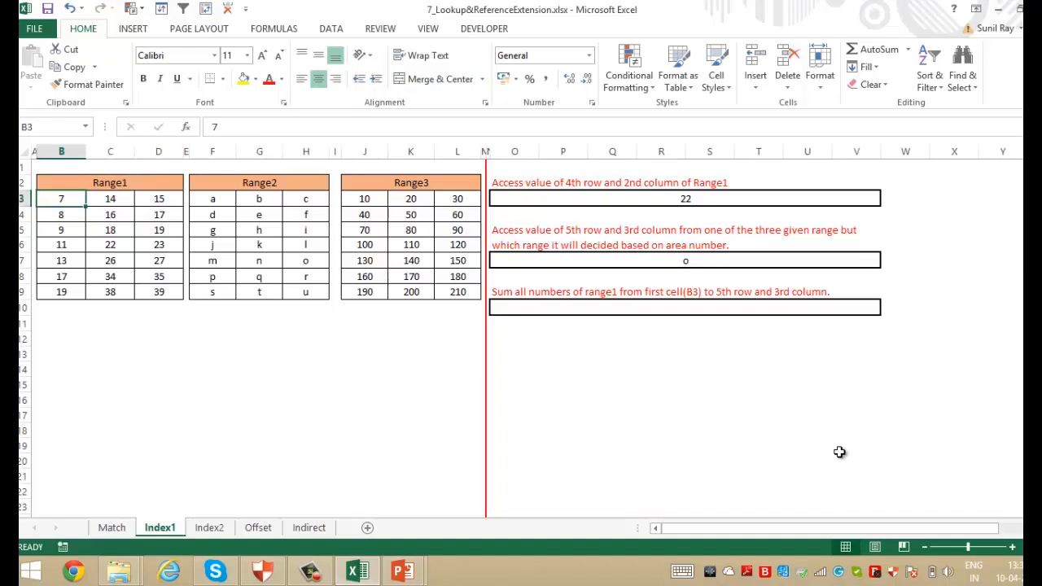
{"action": "key", "text": "shift+Down"}
{"action": "key", "text": "shift+Down"}
{"action": "key", "text": "shift+Down"}
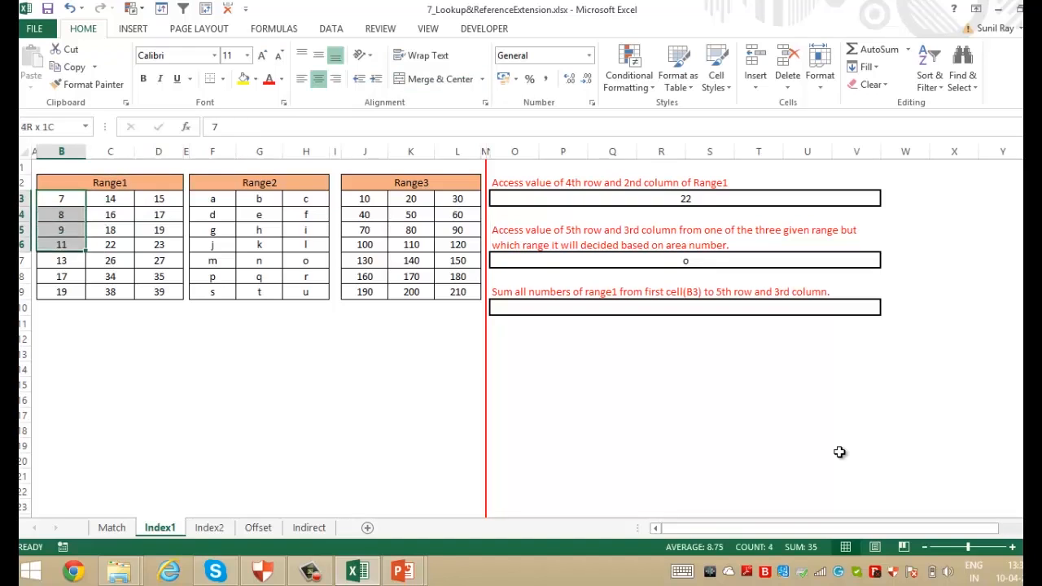
{"action": "key", "text": "shift+Down"}
{"action": "key", "text": "shift+Right"}
{"action": "key", "text": "shift+Right"}
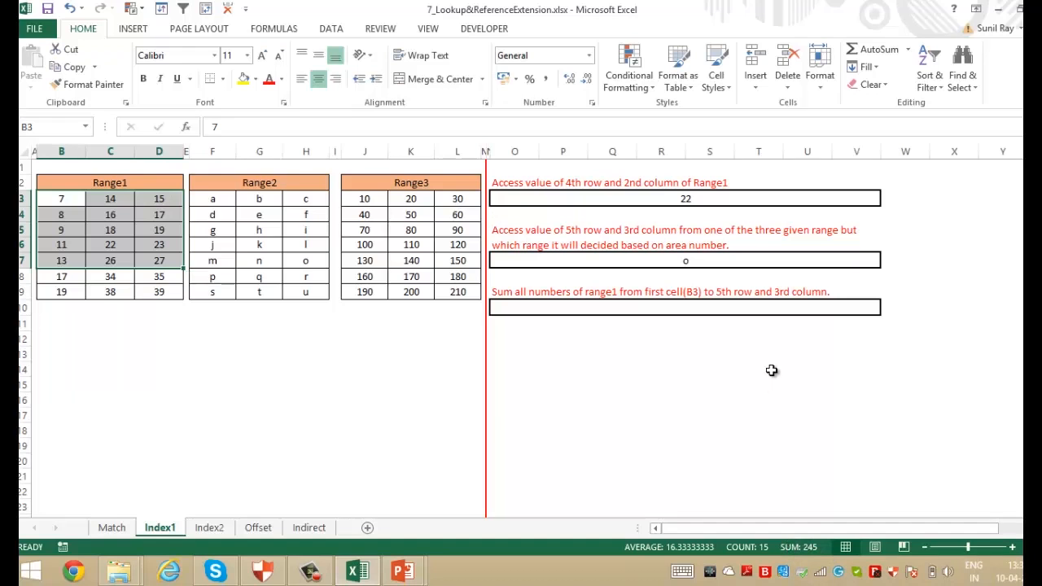
Enter =SUM(B3:D7) in cell O10, below the question about summing Range1
{"action": "left_click", "coordinate": [811, 371]}
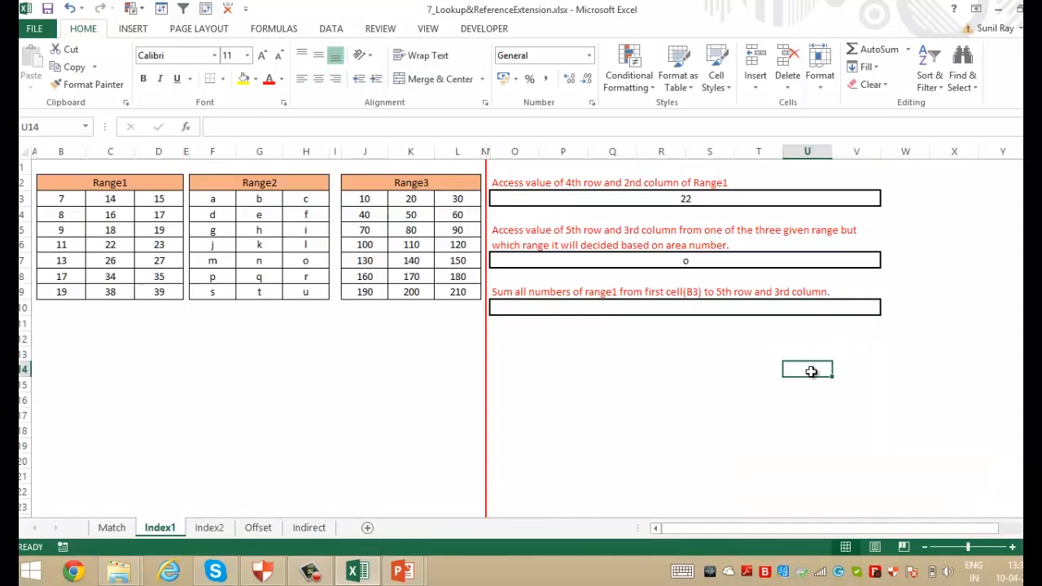
{"action": "key", "text": "Up"}
{"action": "key", "text": "Up"}
{"action": "key", "text": "Up"}
{"action": "key", "text": "Up"}
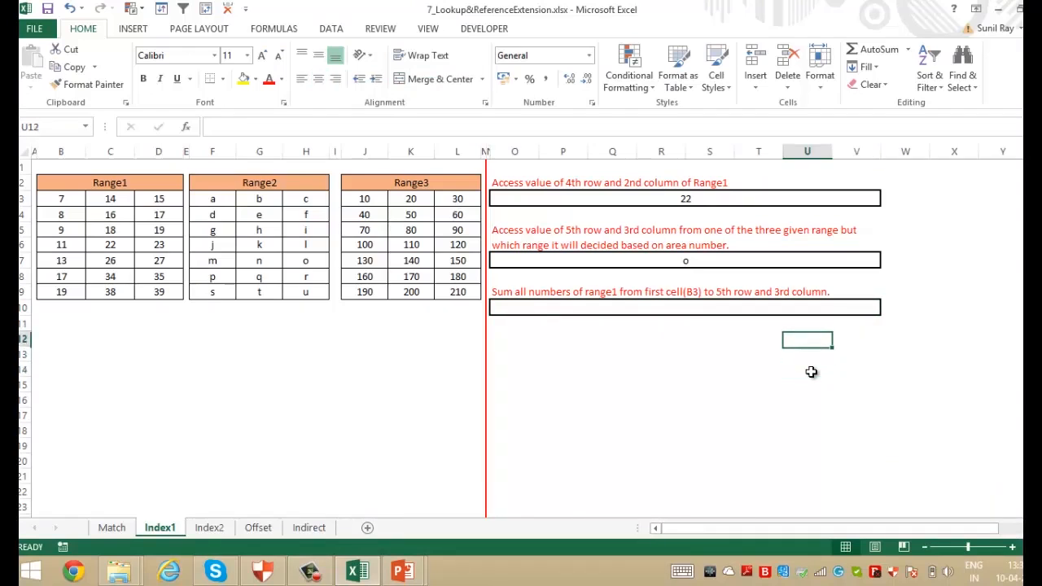
{"action": "type", "text": "=sum("}
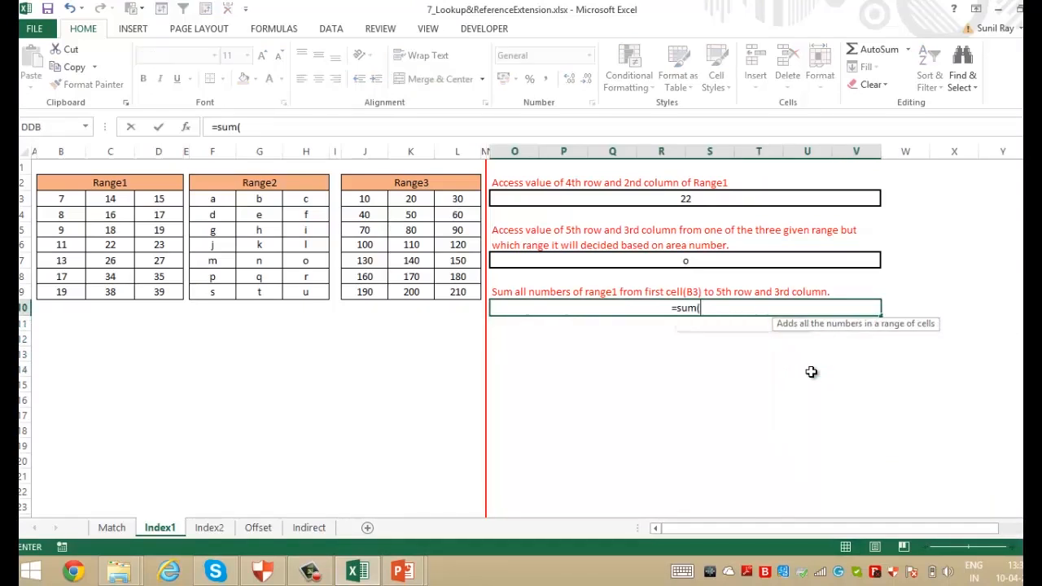
{"action": "left_click_drag", "start_coordinate": [61, 199], "coordinate": [161, 258]}
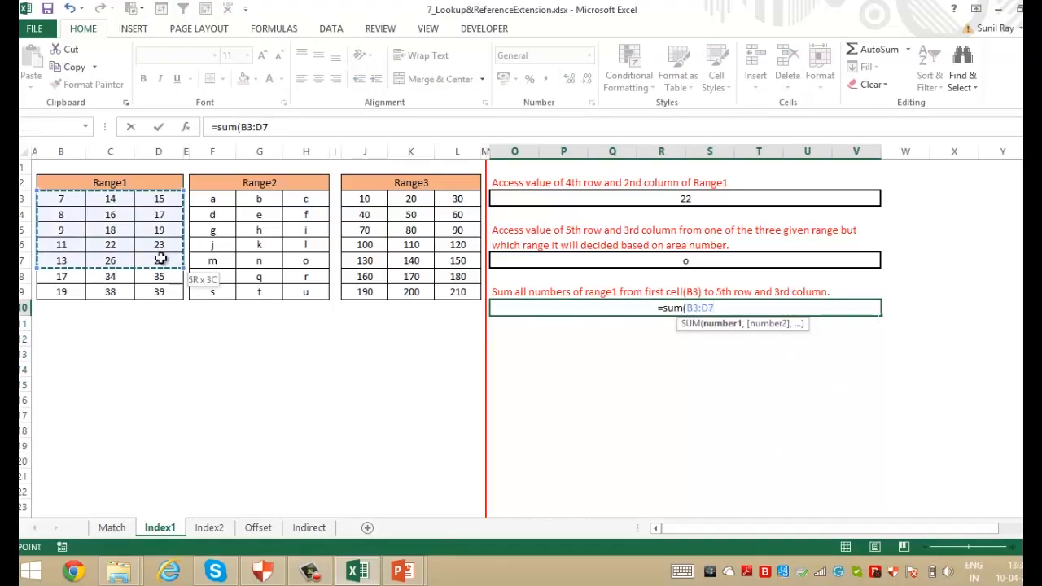
{"action": "key", "text": "ctrl+Return"}
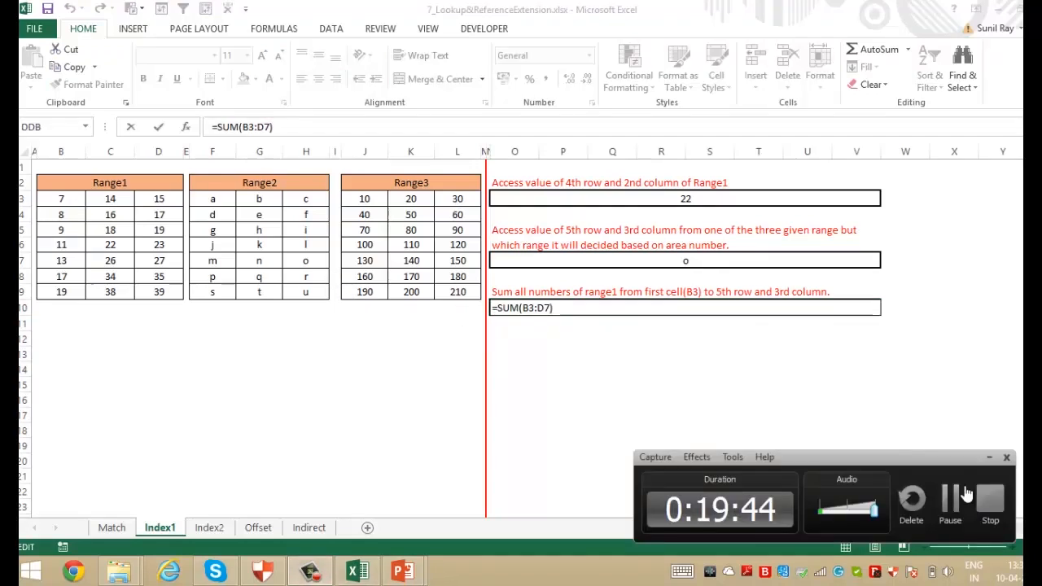
Replace D7 in the O10 sum with INDEX($B$3:$D$9,5,3), making the formula =SUM(B3:INDEX($B$3:$D$9,5,3))
{"action": "left_click", "coordinate": [950, 500]}
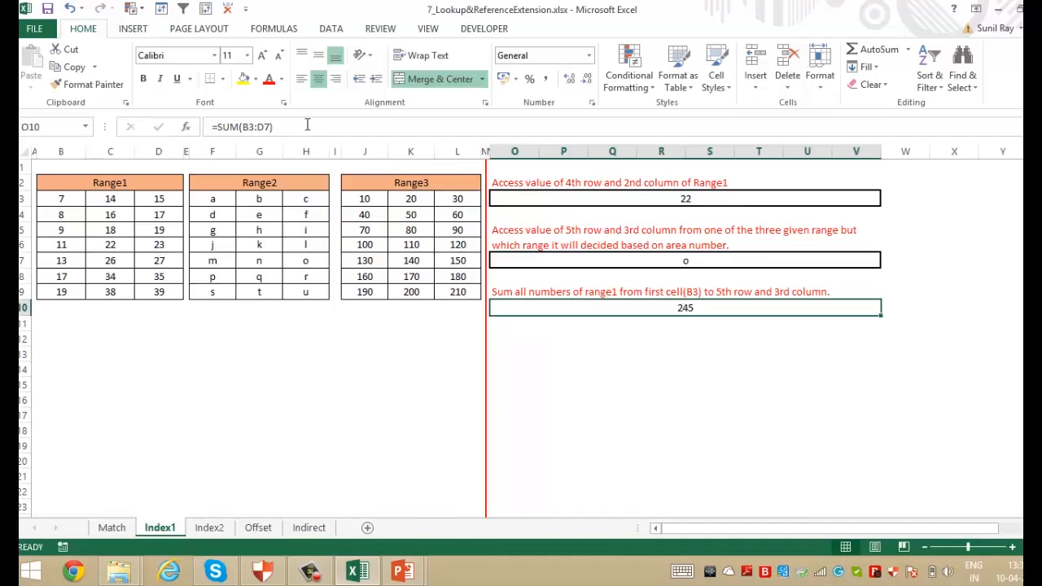
{"action": "left_click", "coordinate": [252, 127]}
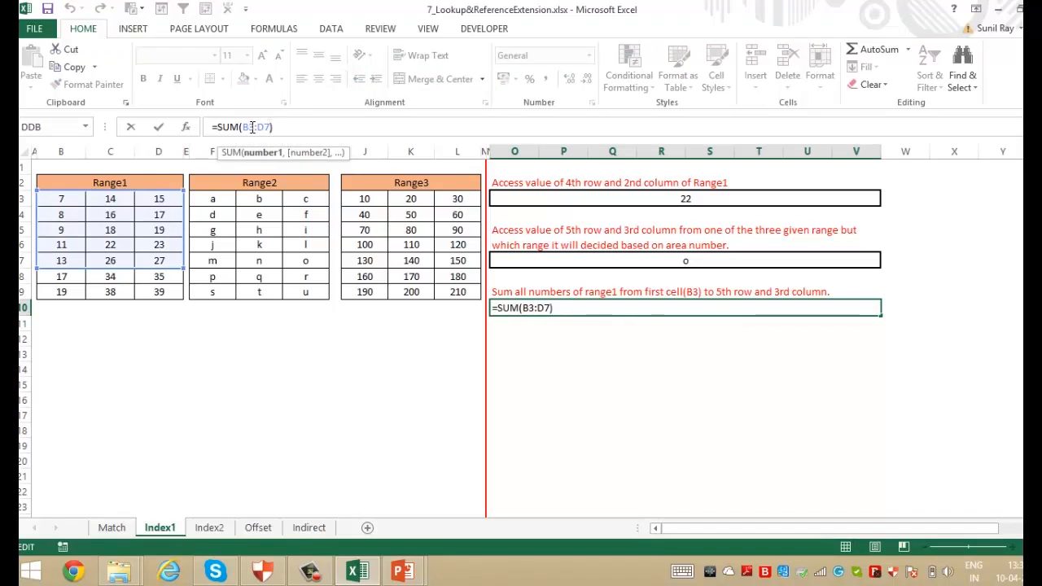
{"action": "key", "text": "BackSpace"}
{"action": "key", "text": "BackSpace"}
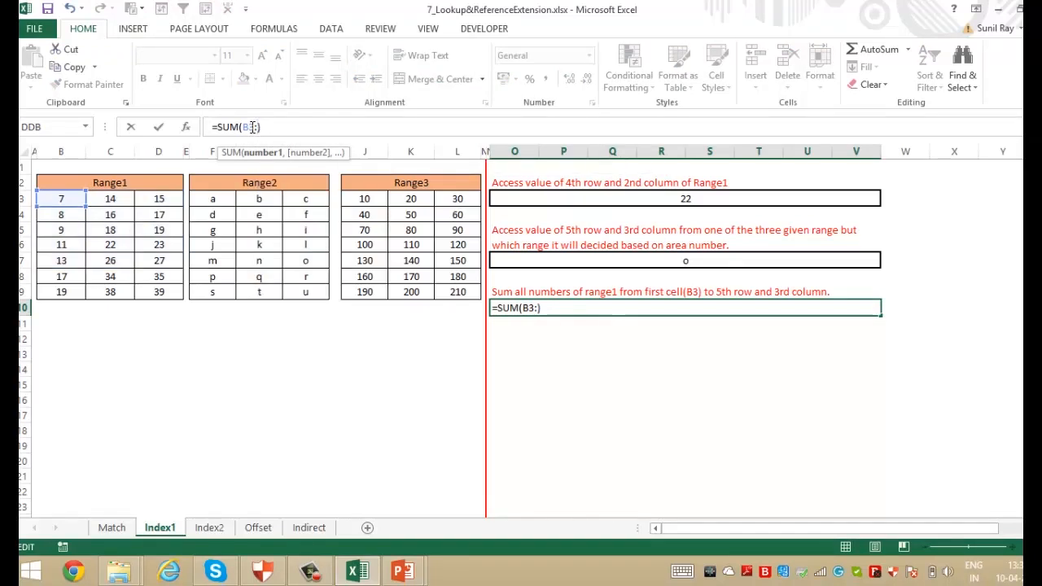
{"action": "type", "text": "index("}
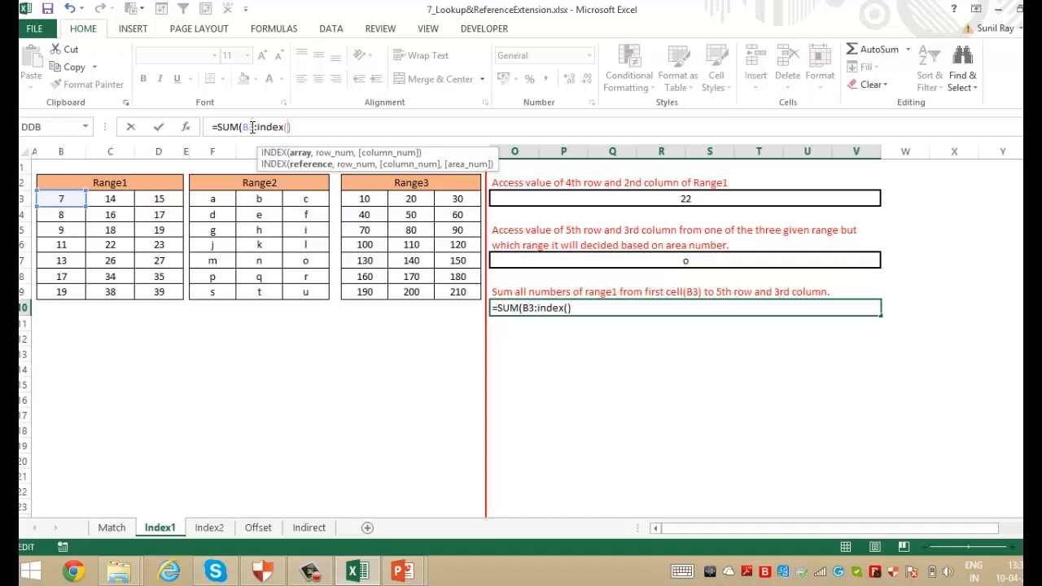
{"action": "left_click_drag", "start_coordinate": [60, 199], "coordinate": [154, 292]}
{"action": "key", "text": "F4"}
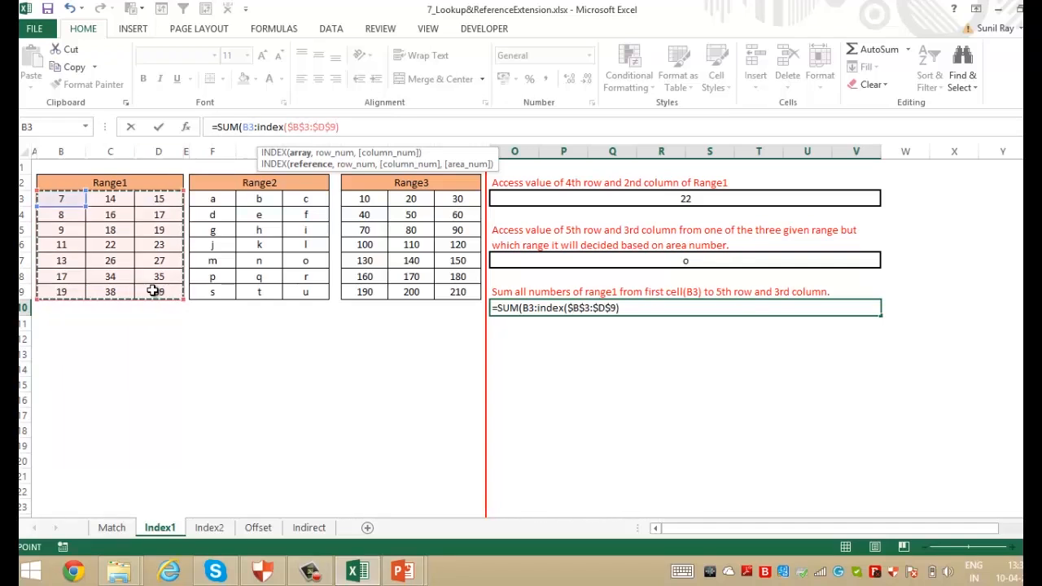
{"action": "type", "text": ","}
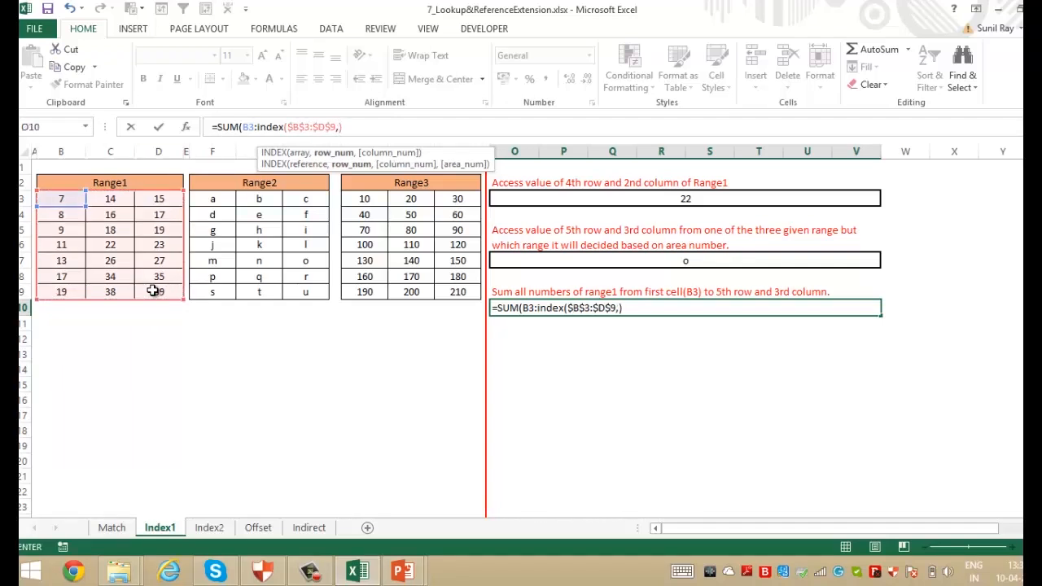
{"action": "type", "text": "5,3))"}
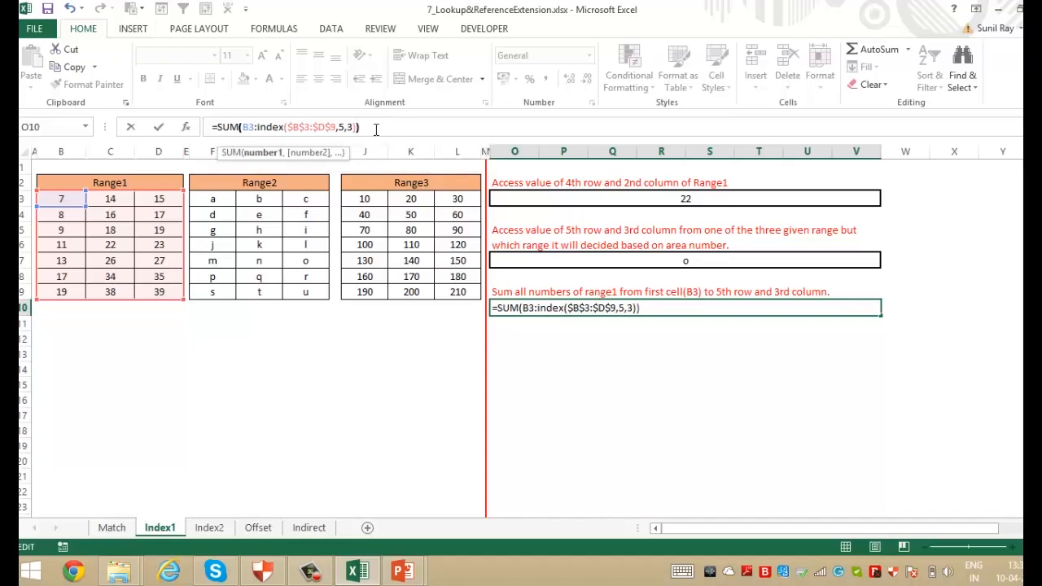
{"action": "key", "text": "ctrl+Return"}
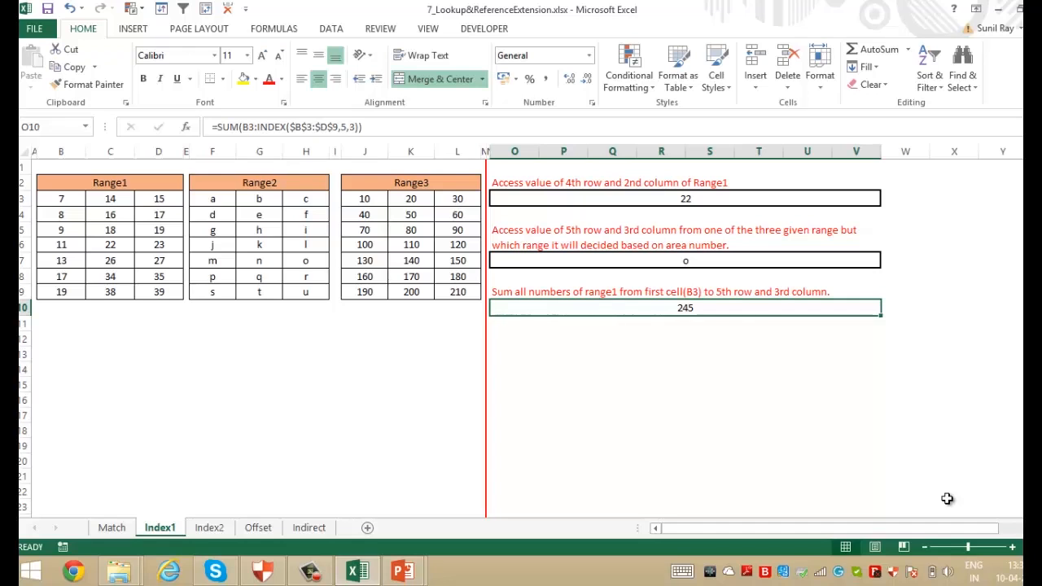
Open the Index2 sheet and examine the employee code lookup table and the Name column of the employee data
{"action": "key", "text": "ctrl+Page_Down"}
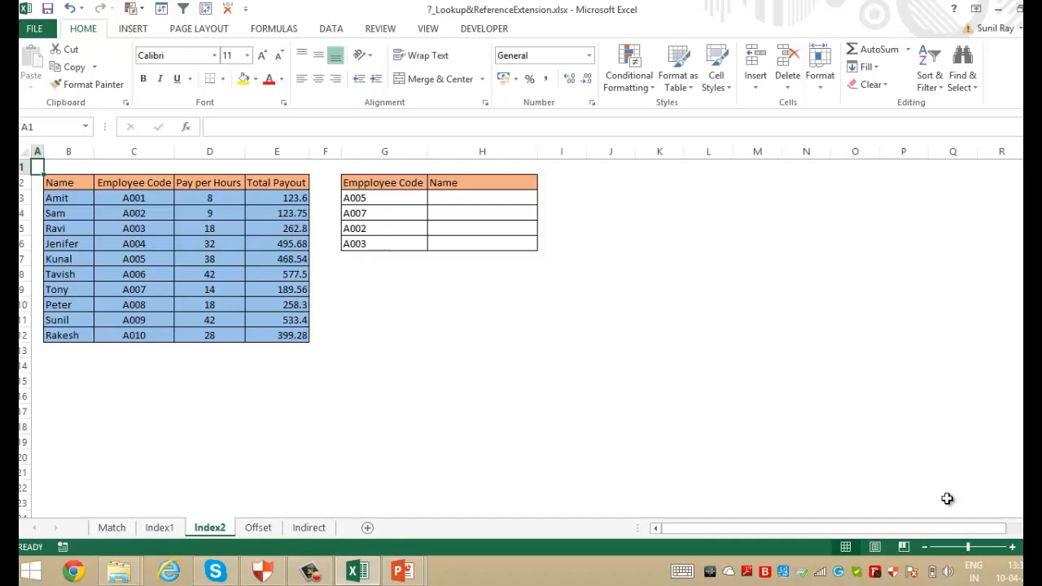
{"action": "left_click", "coordinate": [473, 196]}
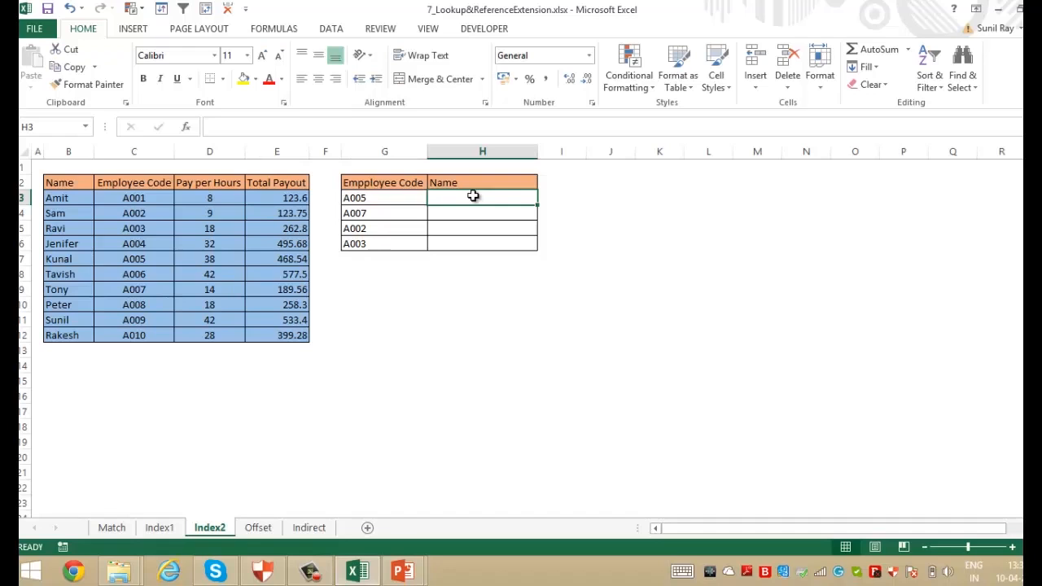
{"action": "key", "text": "Left"}
{"action": "key", "text": "Left"}
{"action": "key", "text": "Left"}
{"action": "key", "text": "Left"}
{"action": "key", "text": "Left"}
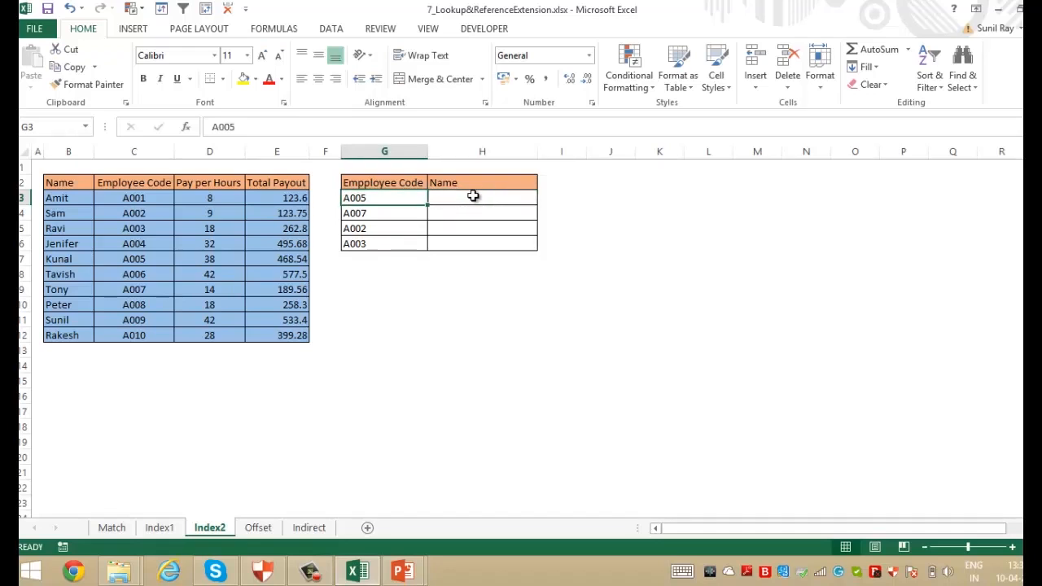
{"action": "key", "text": "shift+Left"}
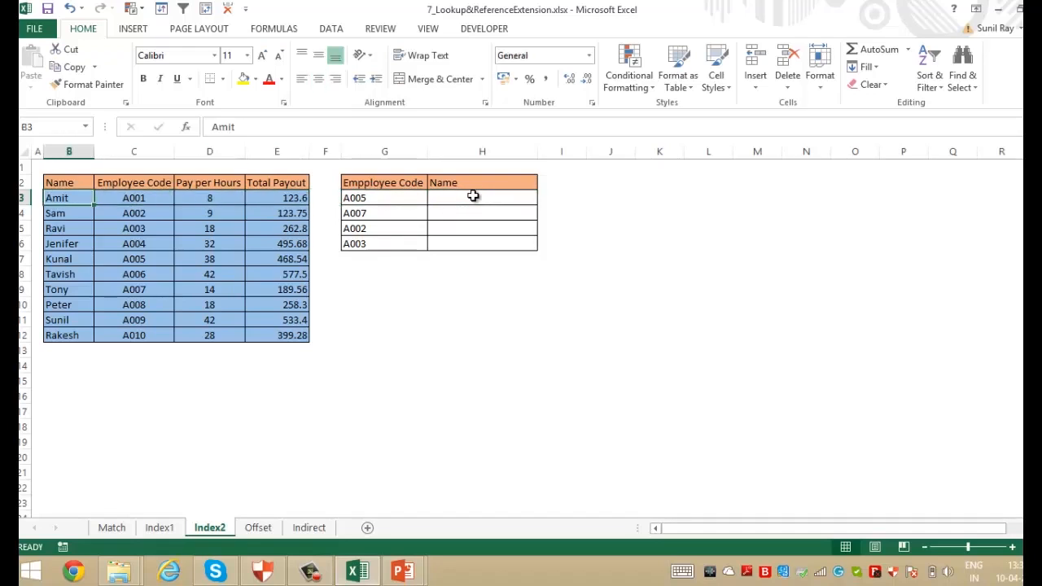
{"action": "key", "text": "Right"}
{"action": "key", "text": "Right"}
{"action": "key", "text": "Right"}
{"action": "key", "text": "Down"}
{"action": "key", "text": "Down"}
{"action": "key", "text": "Down"}
{"action": "key", "text": "Down"}
{"action": "key", "text": "Down"}
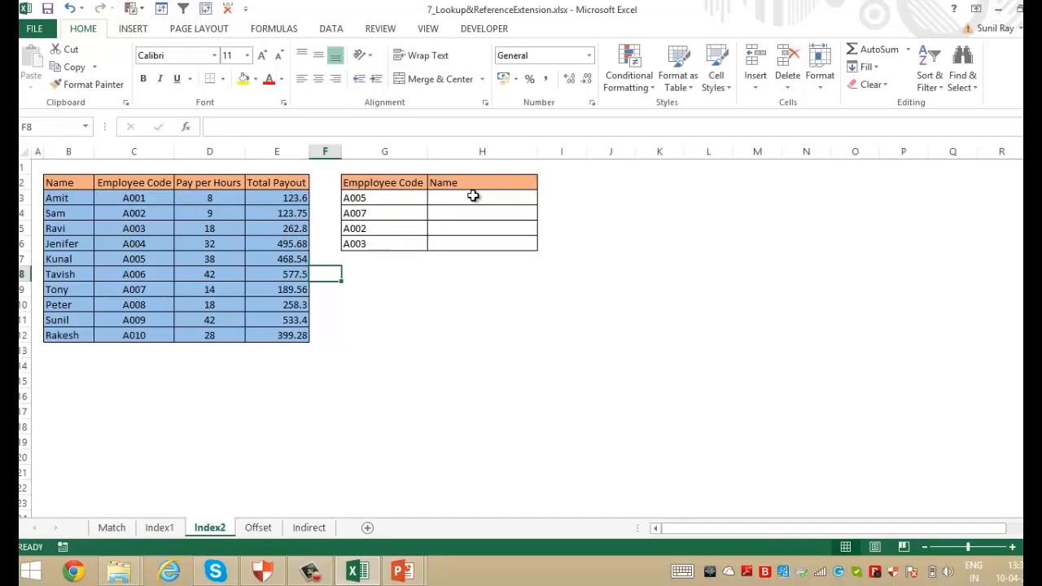
{"action": "key", "text": "Up"}
{"action": "key", "text": "Up"}
{"action": "key", "text": "Up"}
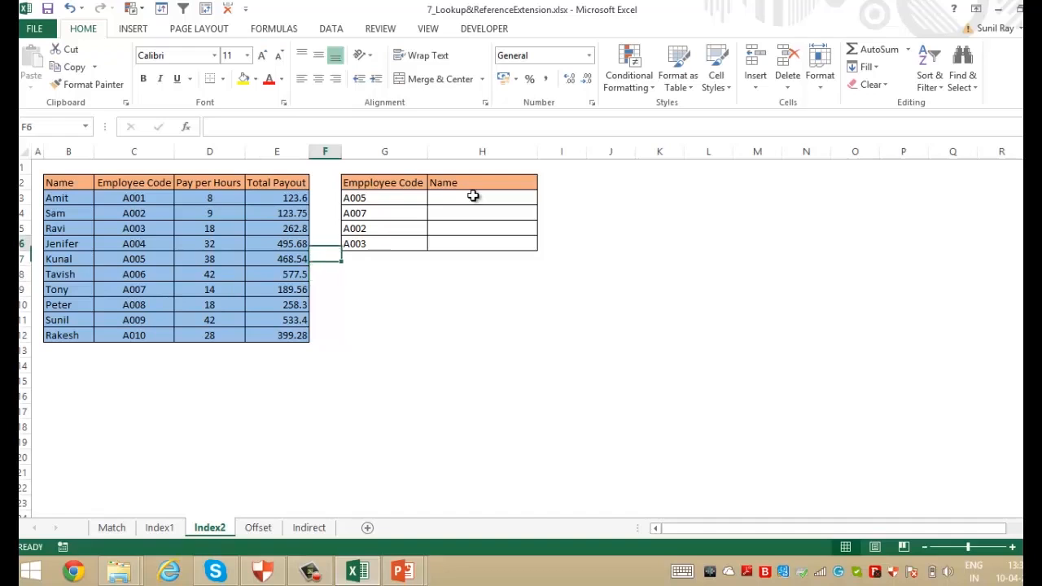
Start an INDEX formula in H3 with the absolute Name range $B$3:$B$12 as its array
{"action": "key", "text": "Right"}
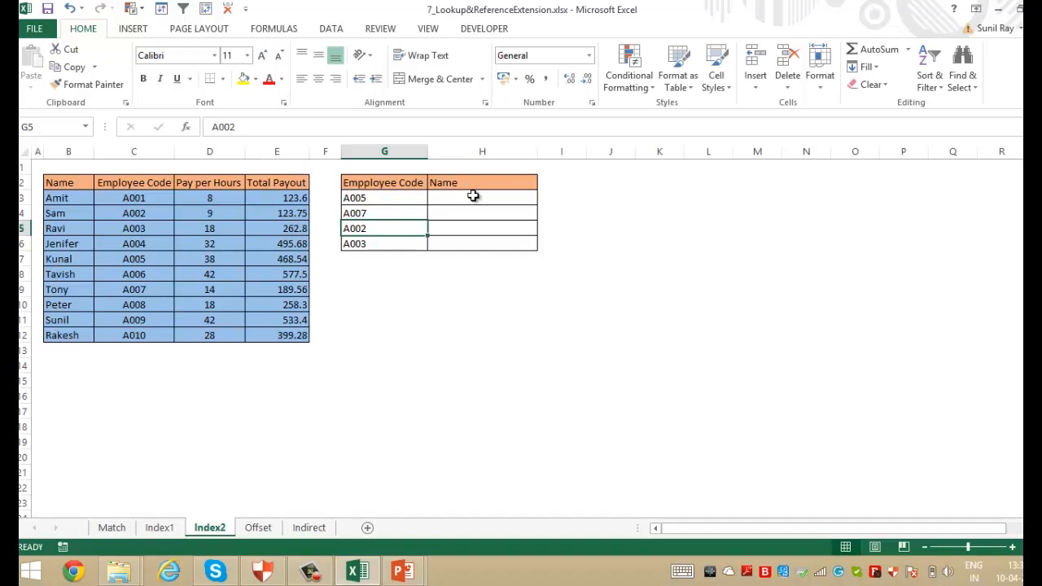
{"action": "key", "text": "Up"}
{"action": "key", "text": "Up"}
{"action": "key", "text": "Right"}
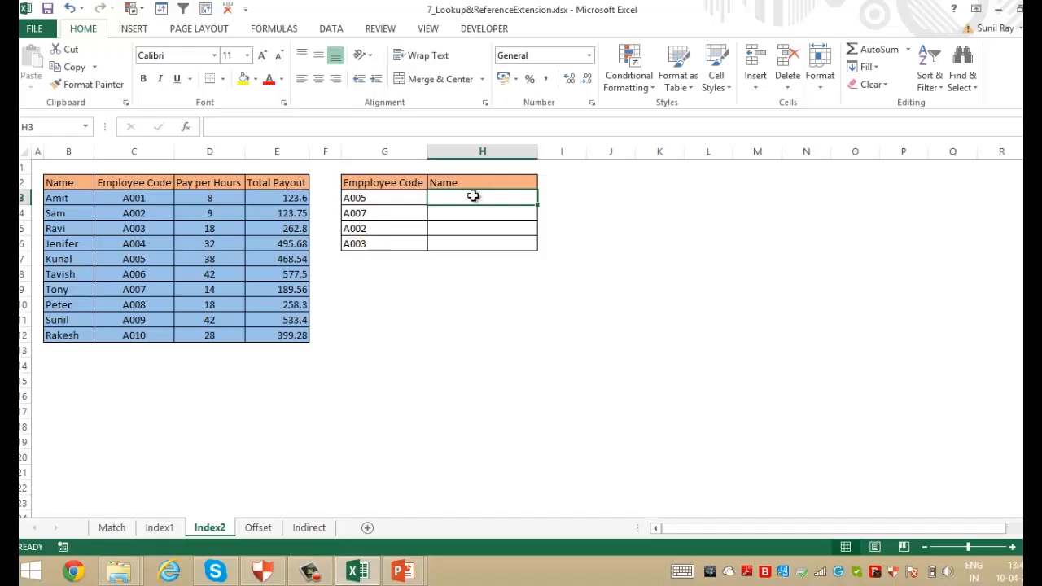
{"action": "type", "text": "=index("}
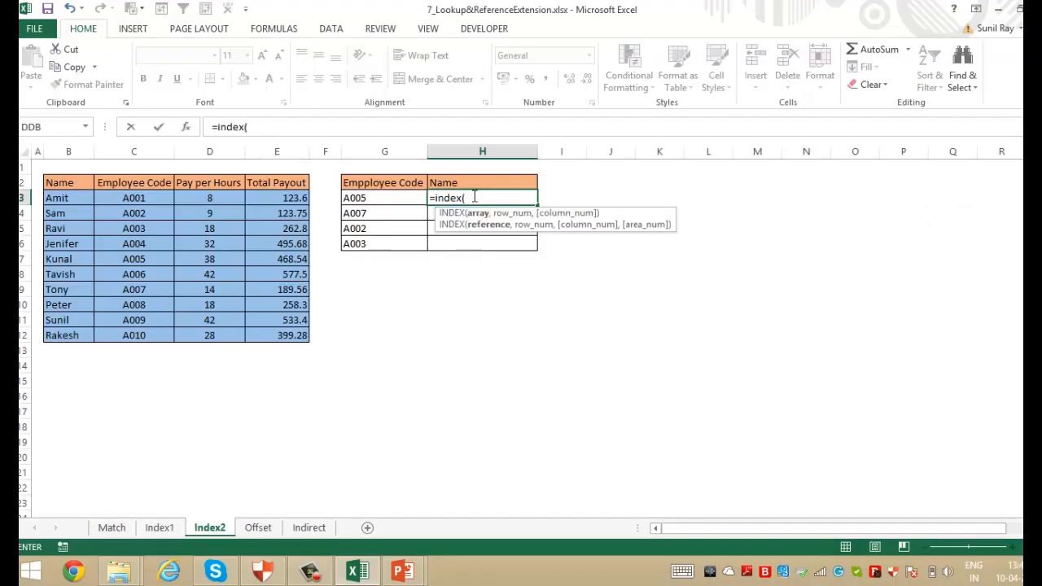
{"action": "left_click_drag", "start_coordinate": [59, 198], "coordinate": [69, 336]}
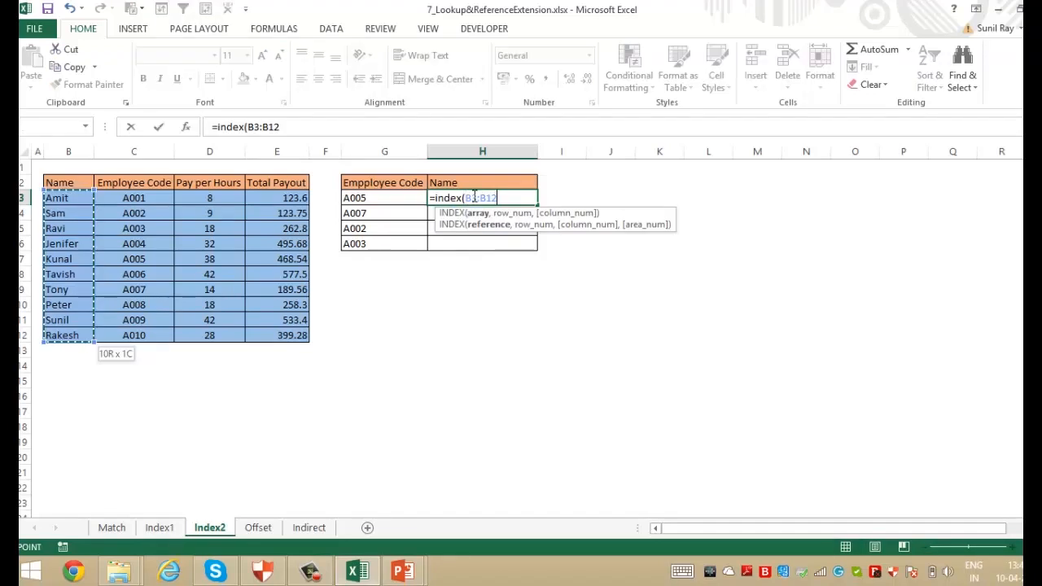
{"action": "key", "text": "F4"}
{"action": "type", "text": ","}
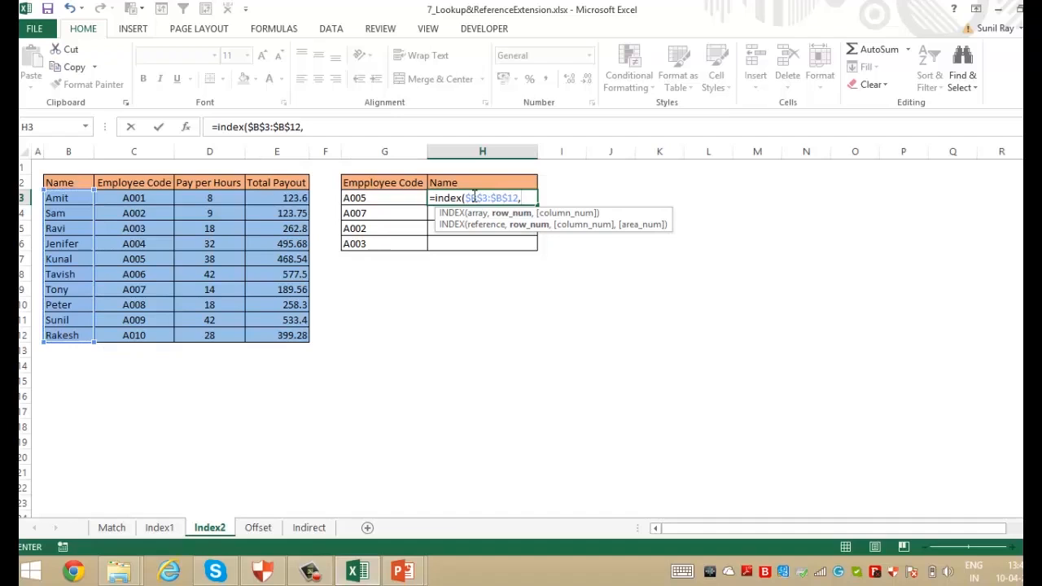
Nest MATCH as the row number in the H3 formula, looking up G3 in the absolute employee code range $C$3:$C$12
{"action": "type", "text": "m"}
{"action": "type", "text": "atch("}
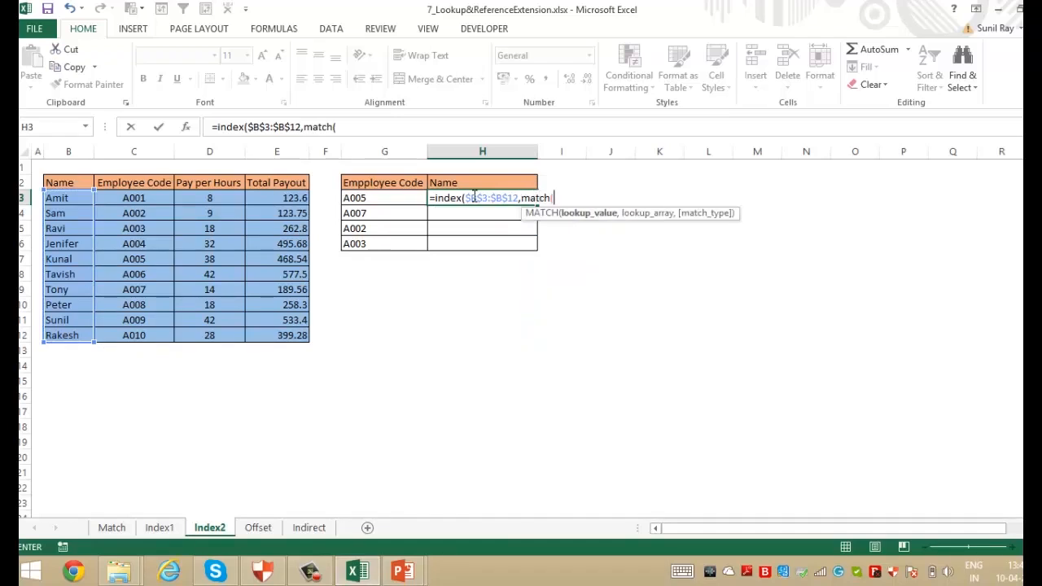
{"action": "key", "text": "Left"}
{"action": "type", "text": ","}
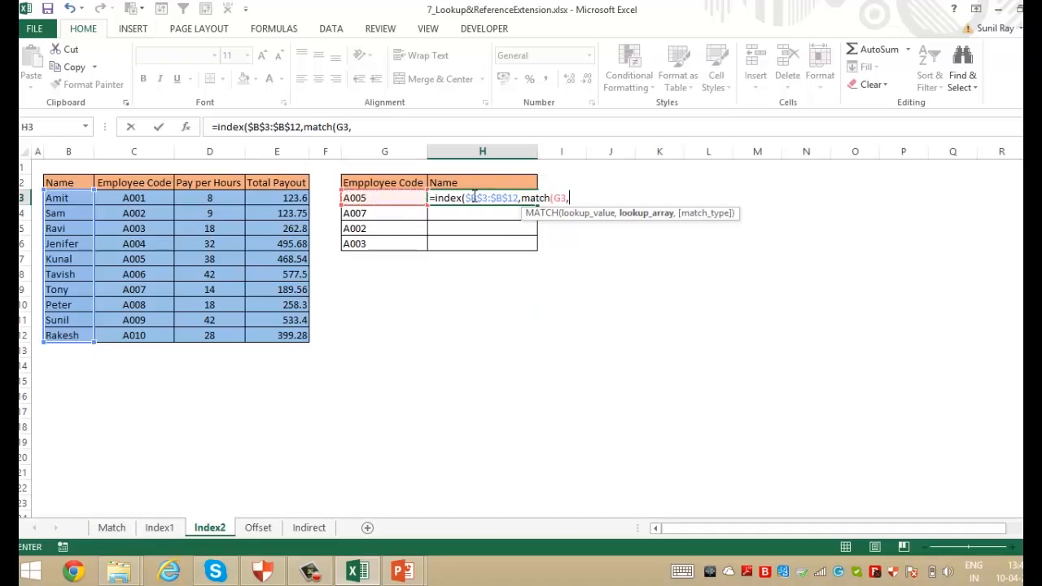
{"action": "key", "text": "Left"}
{"action": "key", "text": "Left"}
{"action": "key", "text": "Left"}
{"action": "key", "text": "Left"}
{"action": "key", "text": "Left"}
{"action": "key", "text": "ctrl+shift+Down"}
{"action": "key", "text": "F4"}
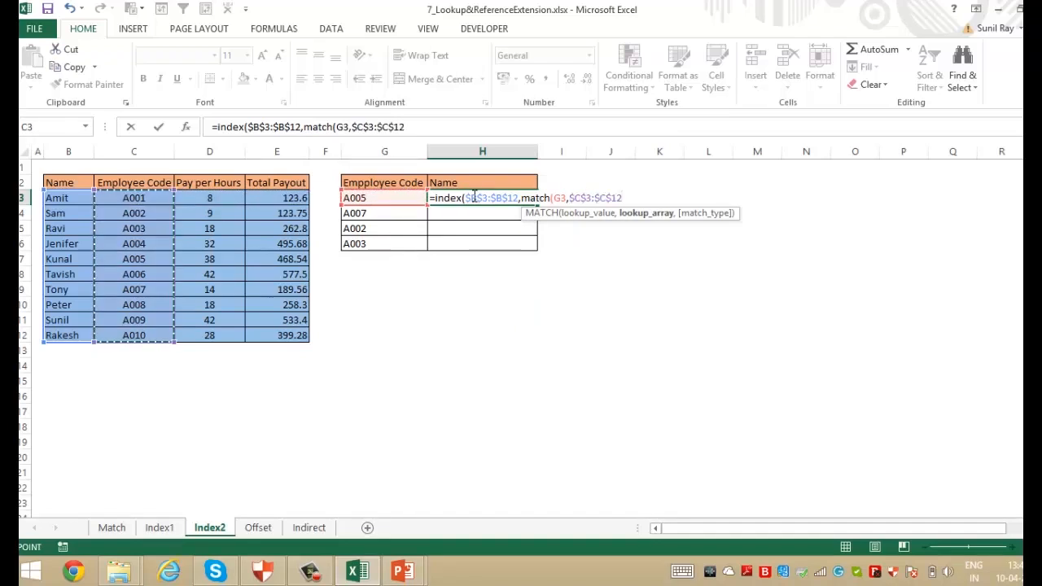
Complete the H3 formula with match type 0 and column number 1, and fill it down to H6
{"action": "type", "text": ",0"}
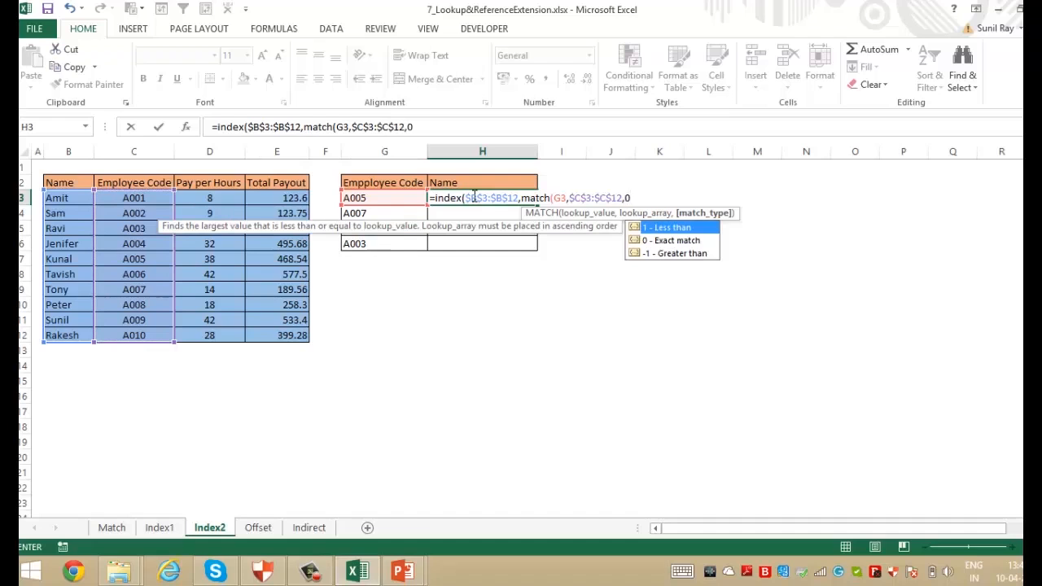
{"action": "type", "text": "),"}
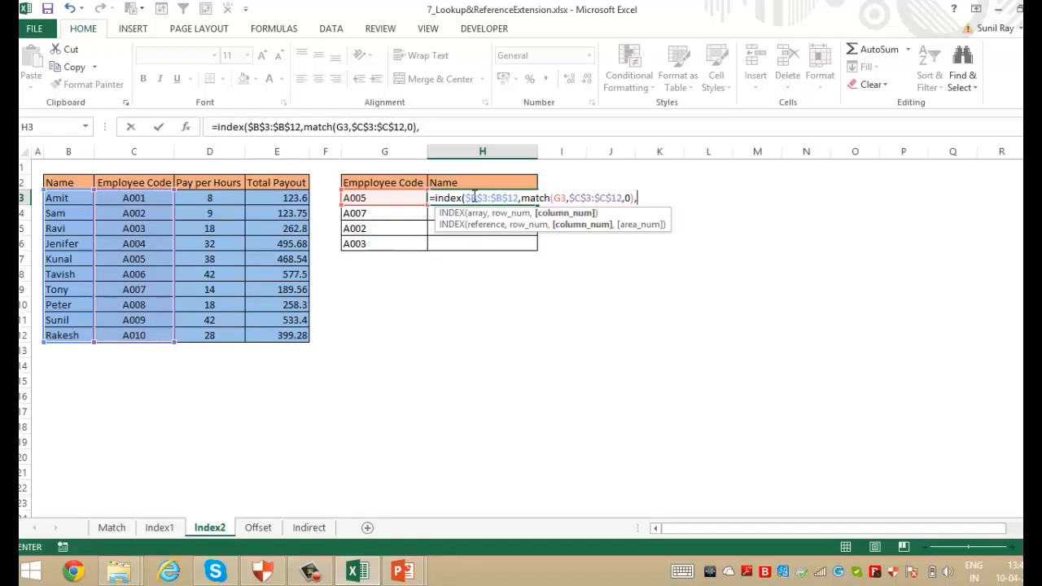
{"action": "type", "text": "1"}
{"action": "key", "text": "ctrl+Return"}
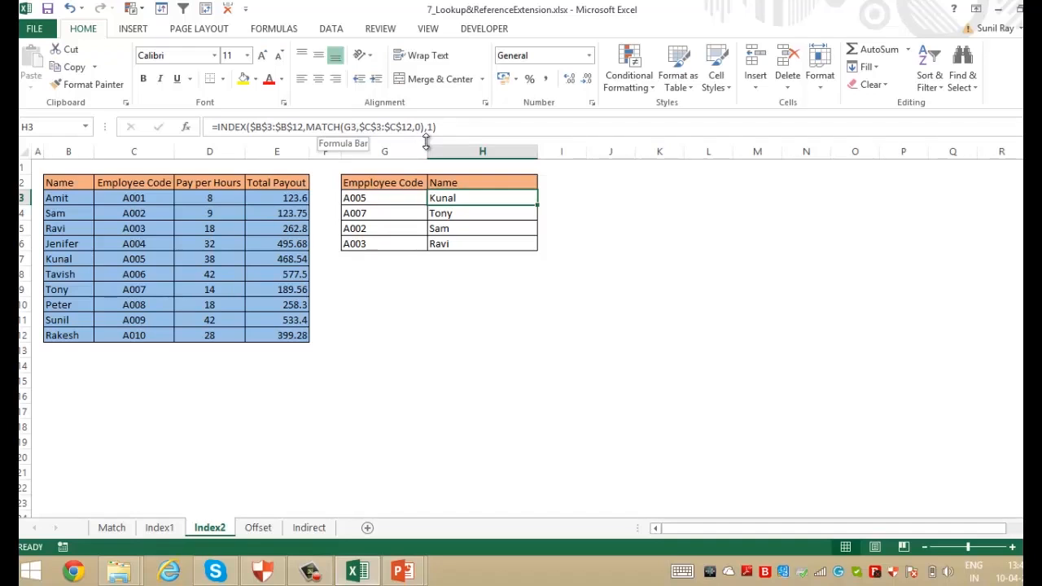
Check the lookup code in G3 against the Employee Code column and review the name formulas in H3:H6
{"action": "left_click", "coordinate": [392, 202]}
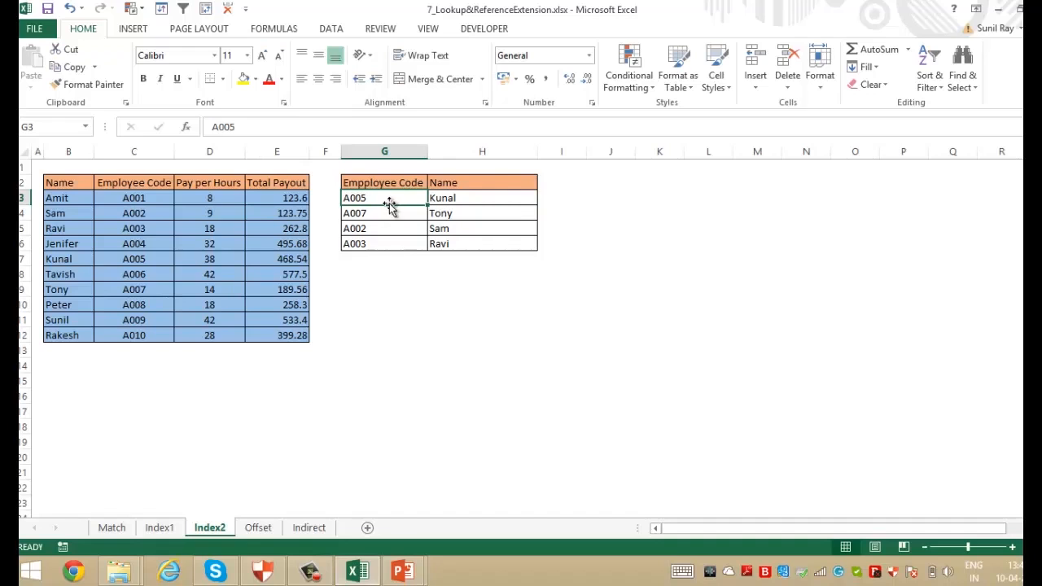
{"action": "left_click", "coordinate": [159, 203]}
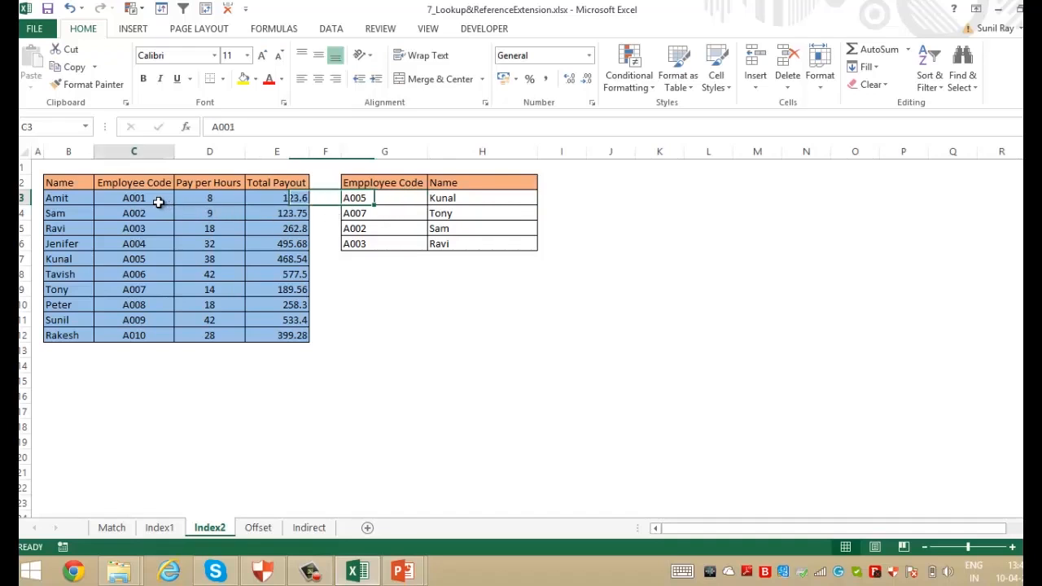
{"action": "left_click", "coordinate": [456, 200]}
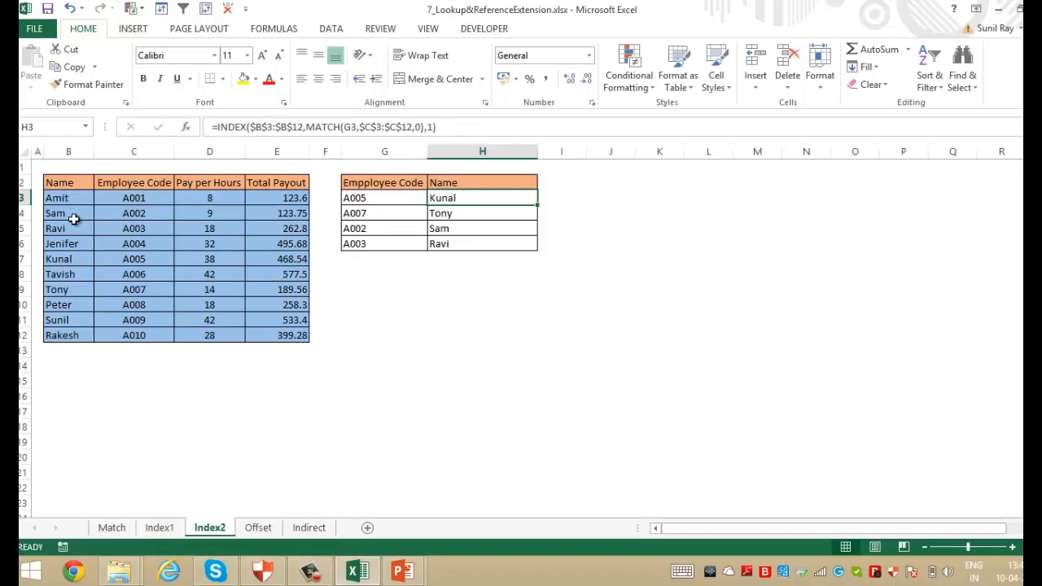
{"action": "key", "text": "Down"}
{"action": "key", "text": "Down"}
{"action": "key", "text": "Down"}
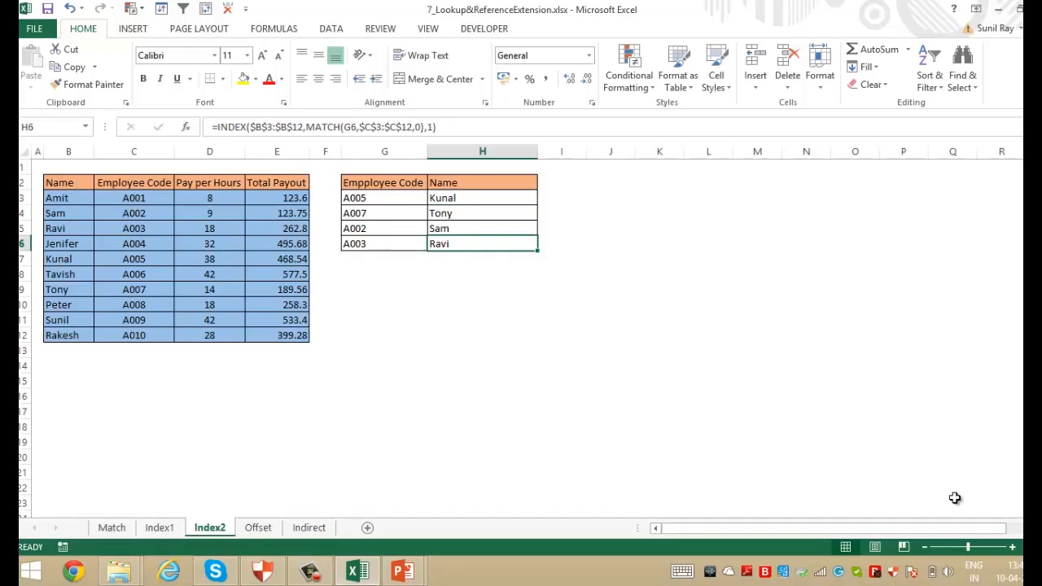